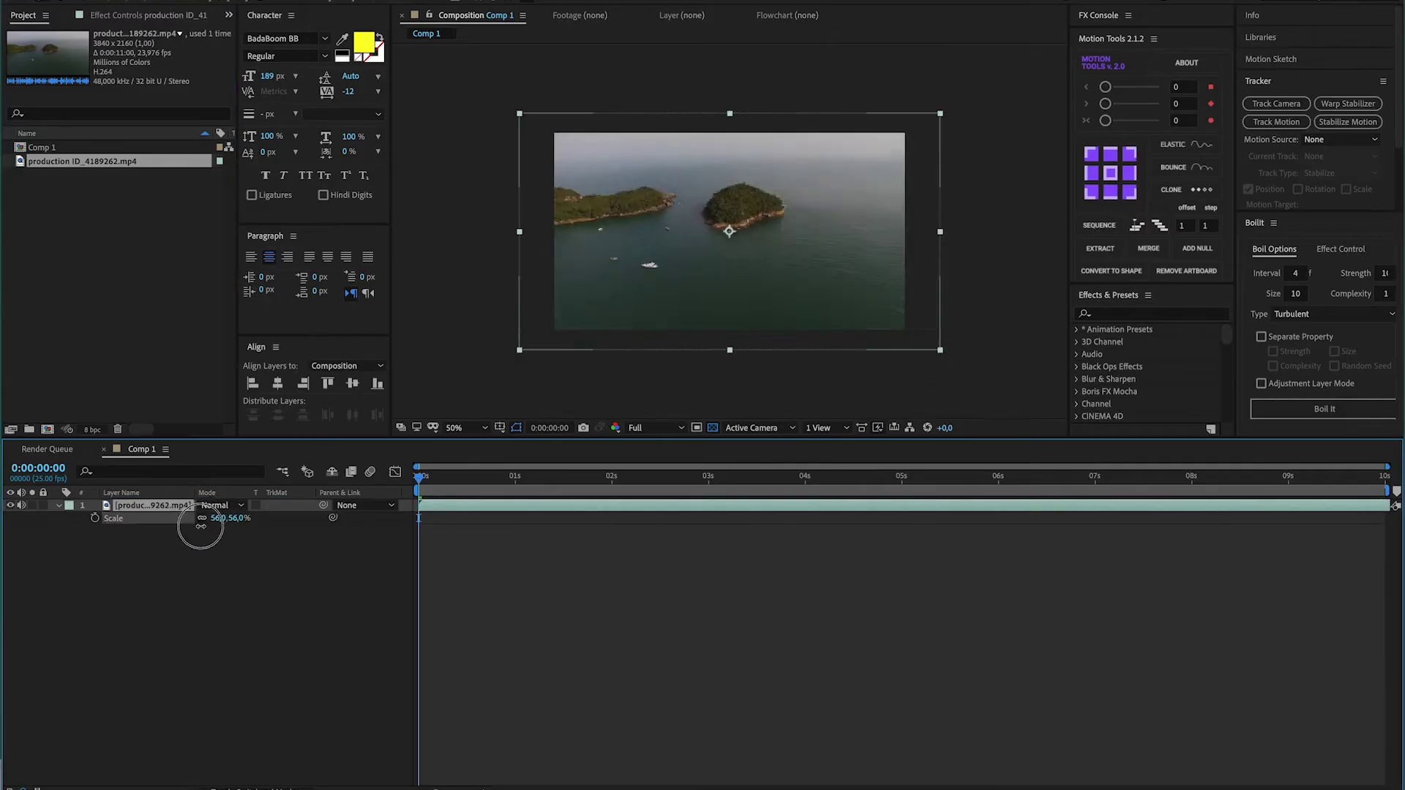
Draw a rectangle mask around the boat at the clip start and set it to Subtract
{"action": "left_click", "coordinate": [457, 486]}
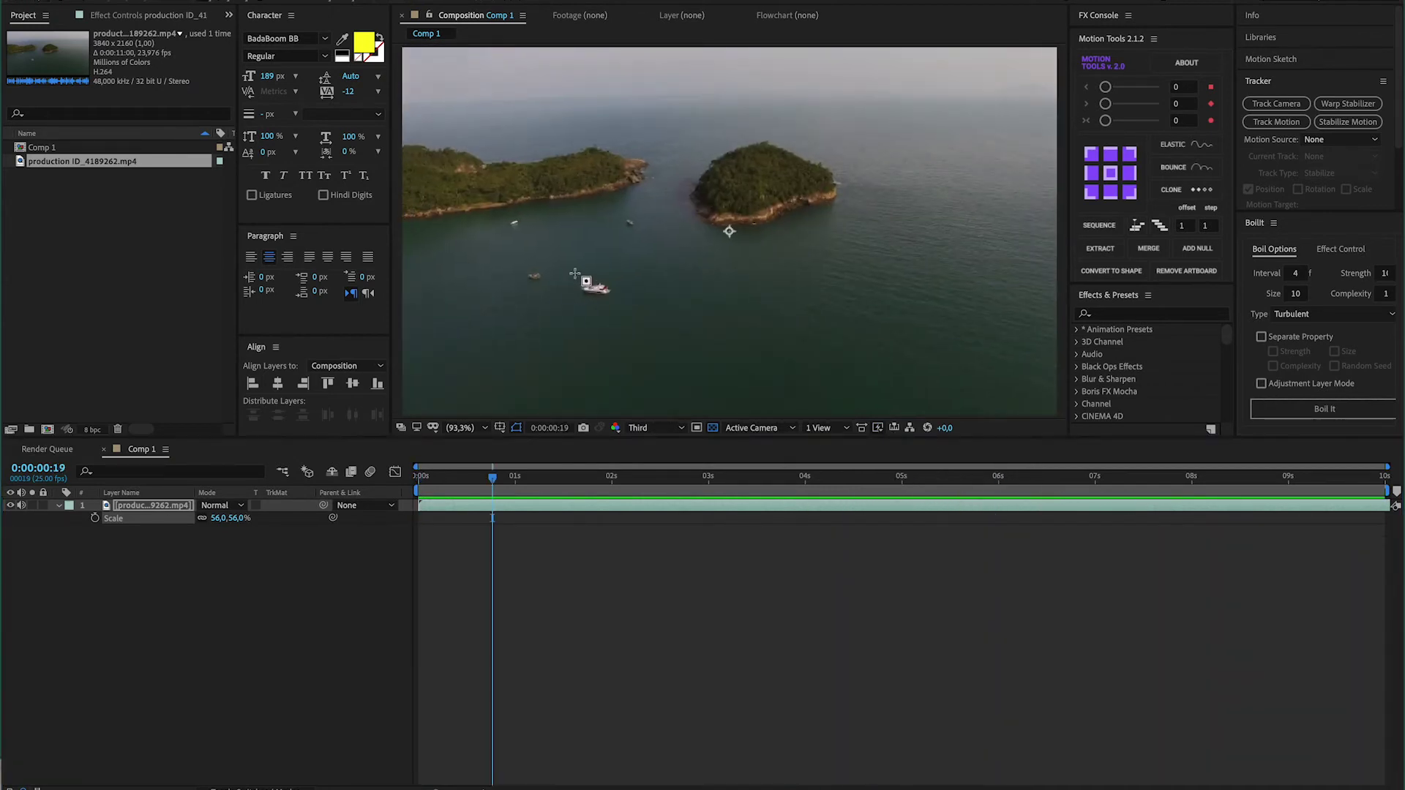
{"action": "left_click_drag", "start_coordinate": [577, 275], "coordinate": [617, 300]}
{"action": "left_click", "coordinate": [219, 529]}
{"action": "left_click", "coordinate": [220, 542]}
{"action": "key", "text": "ctrl+d"}
Track the boat mask forward through the clip and fix a stray corner to keep covering the boat
{"action": "left_click", "coordinate": [189, 532]}
{"action": "left_click", "coordinate": [83, 531]}
{"action": "left_click_drag", "start_coordinate": [493, 477], "coordinate": [1294, 486]}
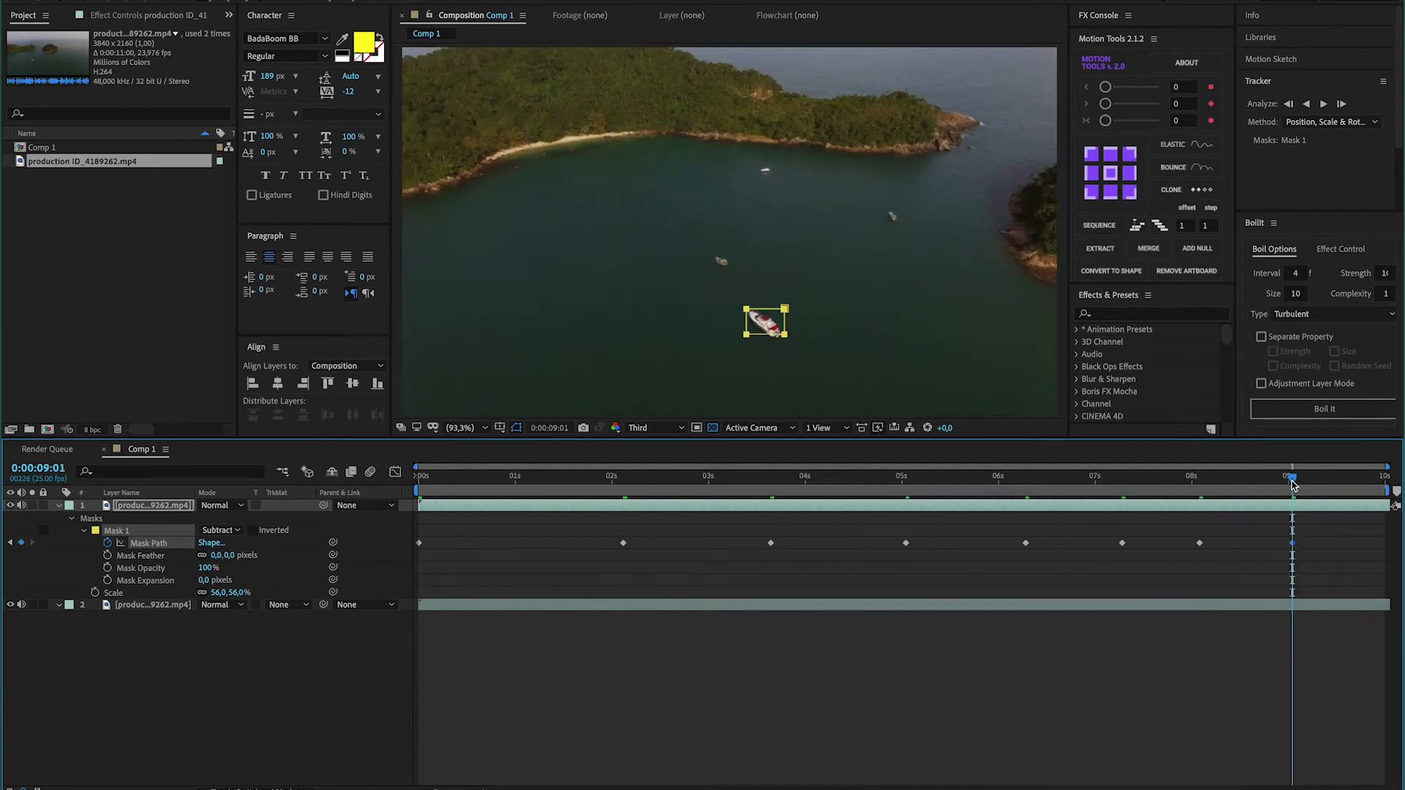
{"action": "left_click_drag", "start_coordinate": [799, 335], "coordinate": [826, 368]}
{"action": "key", "text": "End"}
{"action": "left_click_drag", "start_coordinate": [1372, 496], "coordinate": [472, 489]}
{"action": "key", "text": "Delete"}
Select the masked footage layer and check the result about four seconds in
{"action": "left_click", "coordinate": [116, 531]}
{"action": "left_click", "coordinate": [762, 477]}
{"action": "left_click", "coordinate": [836, 477]}
{"action": "left_click", "coordinate": [624, 280]}
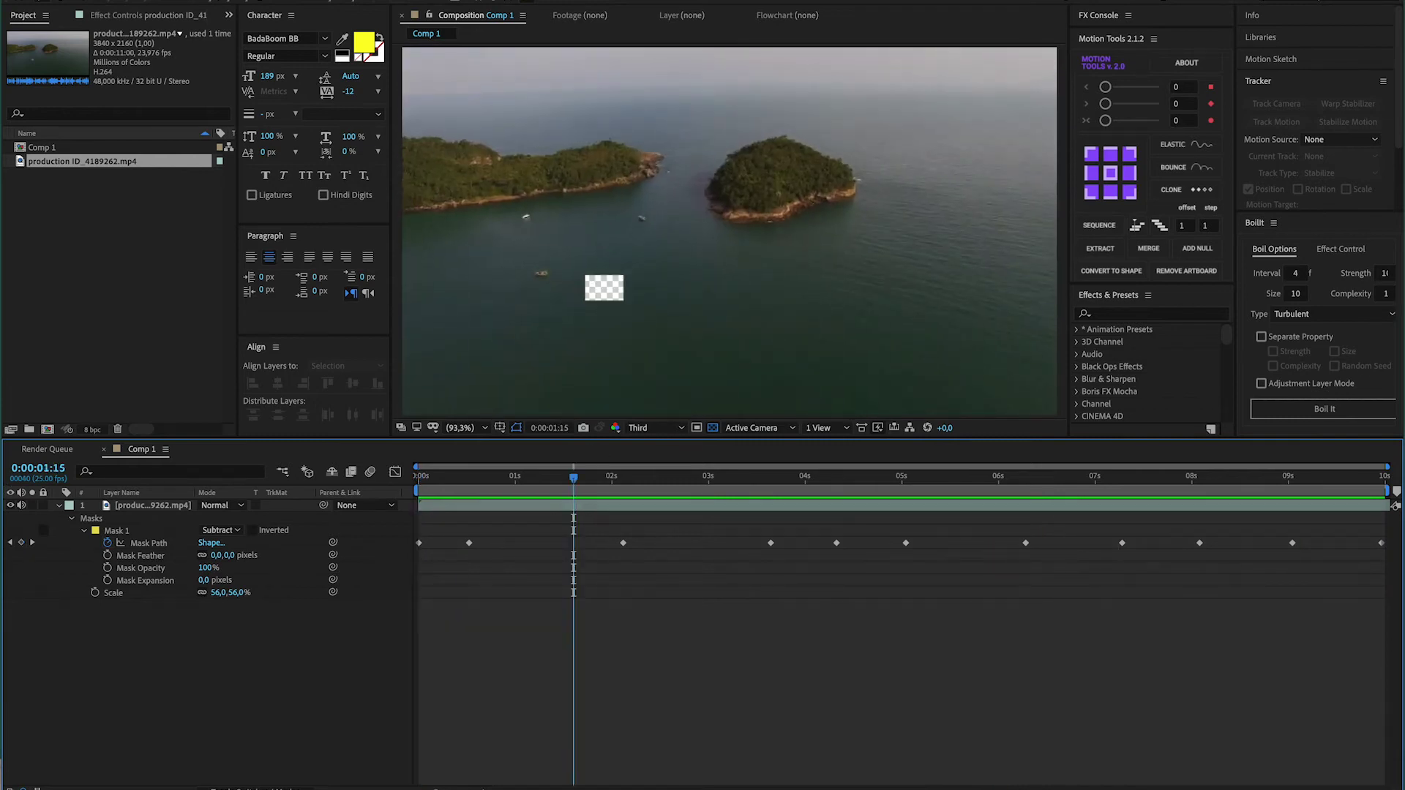
Generate a Content-Aware Fill layer for the boat hole, saving the project as Shark Week.aep
{"action": "left_click", "coordinate": [448, 2]}
{"action": "left_click", "coordinate": [489, 122]}
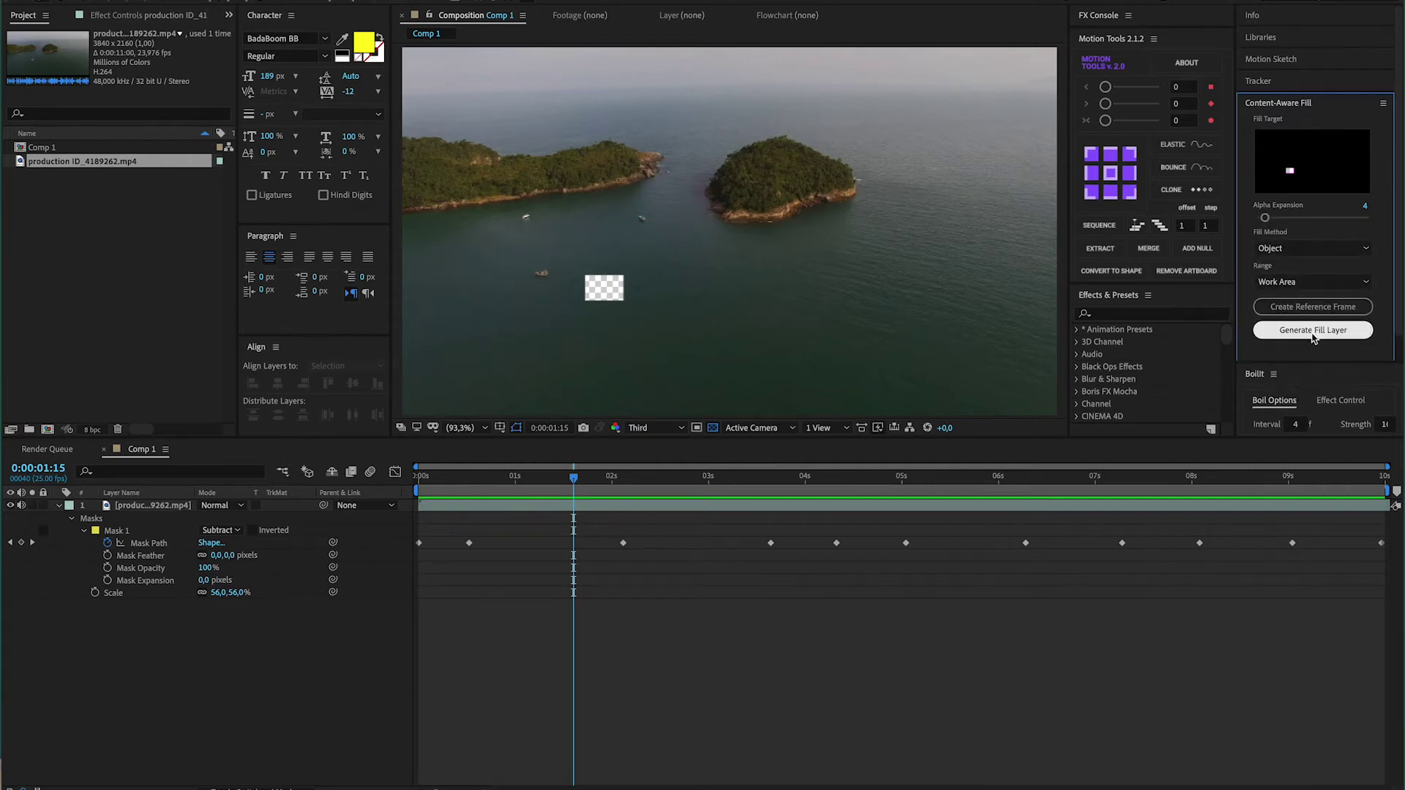
{"action": "left_click", "coordinate": [1314, 332]}
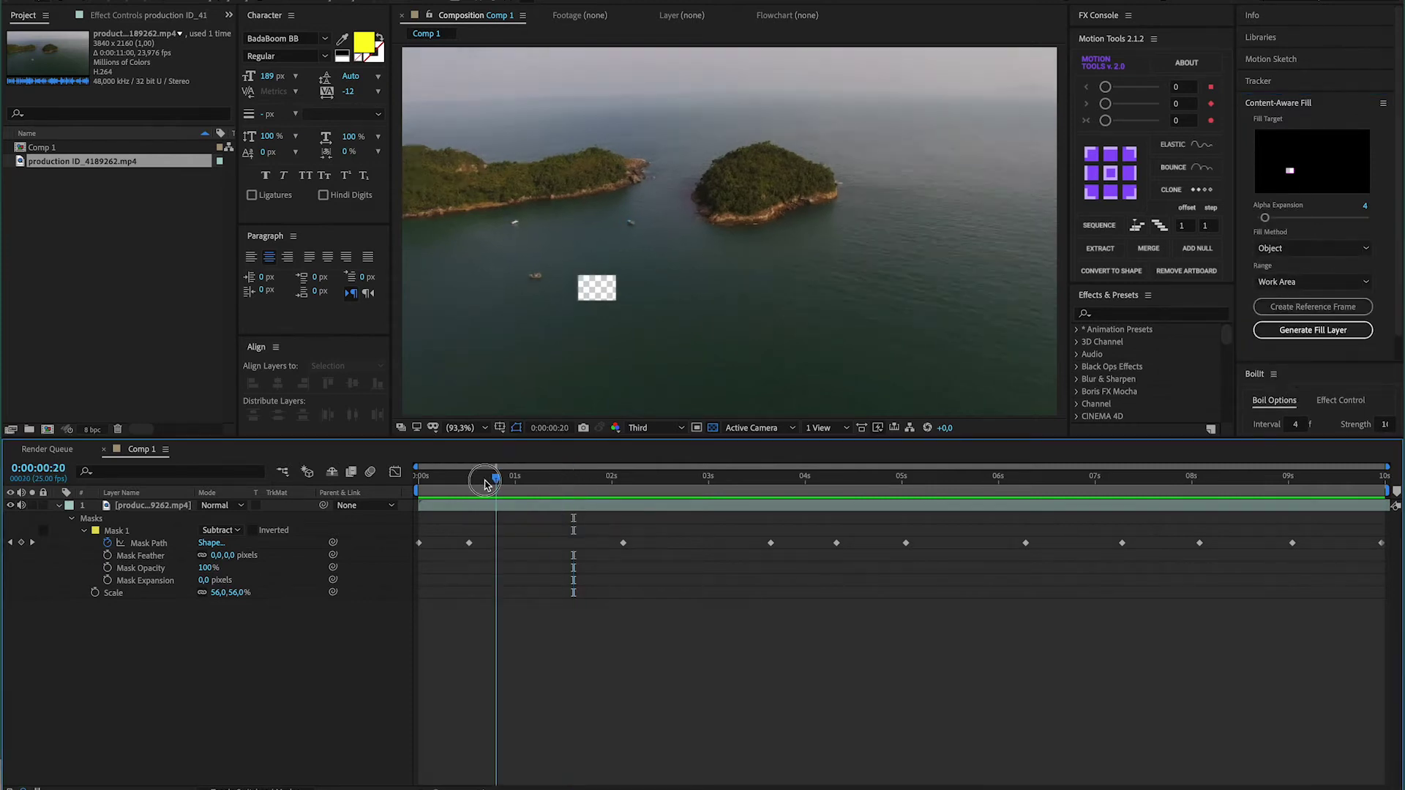
{"action": "left_click", "coordinate": [1299, 332]}
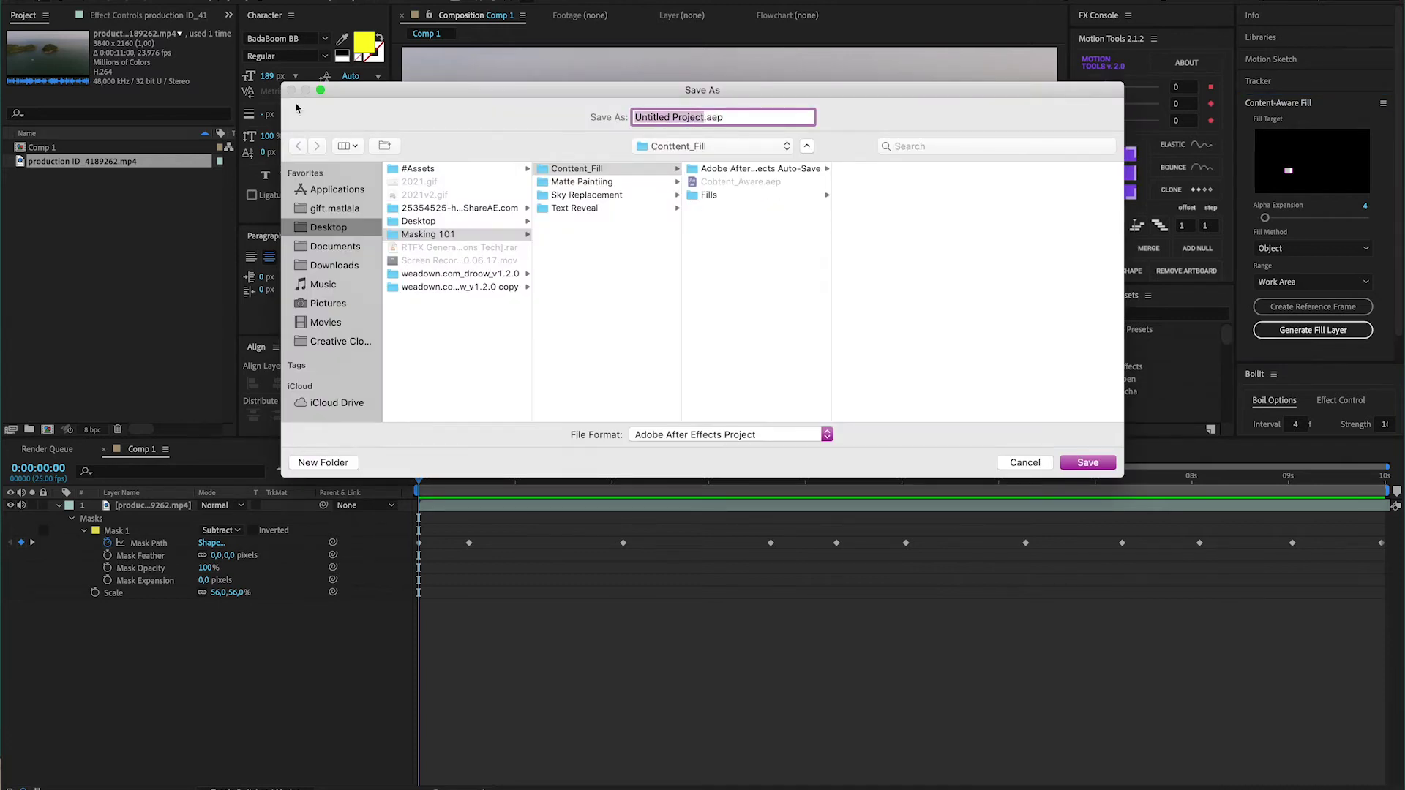
{"action": "left_click", "coordinate": [1080, 459]}
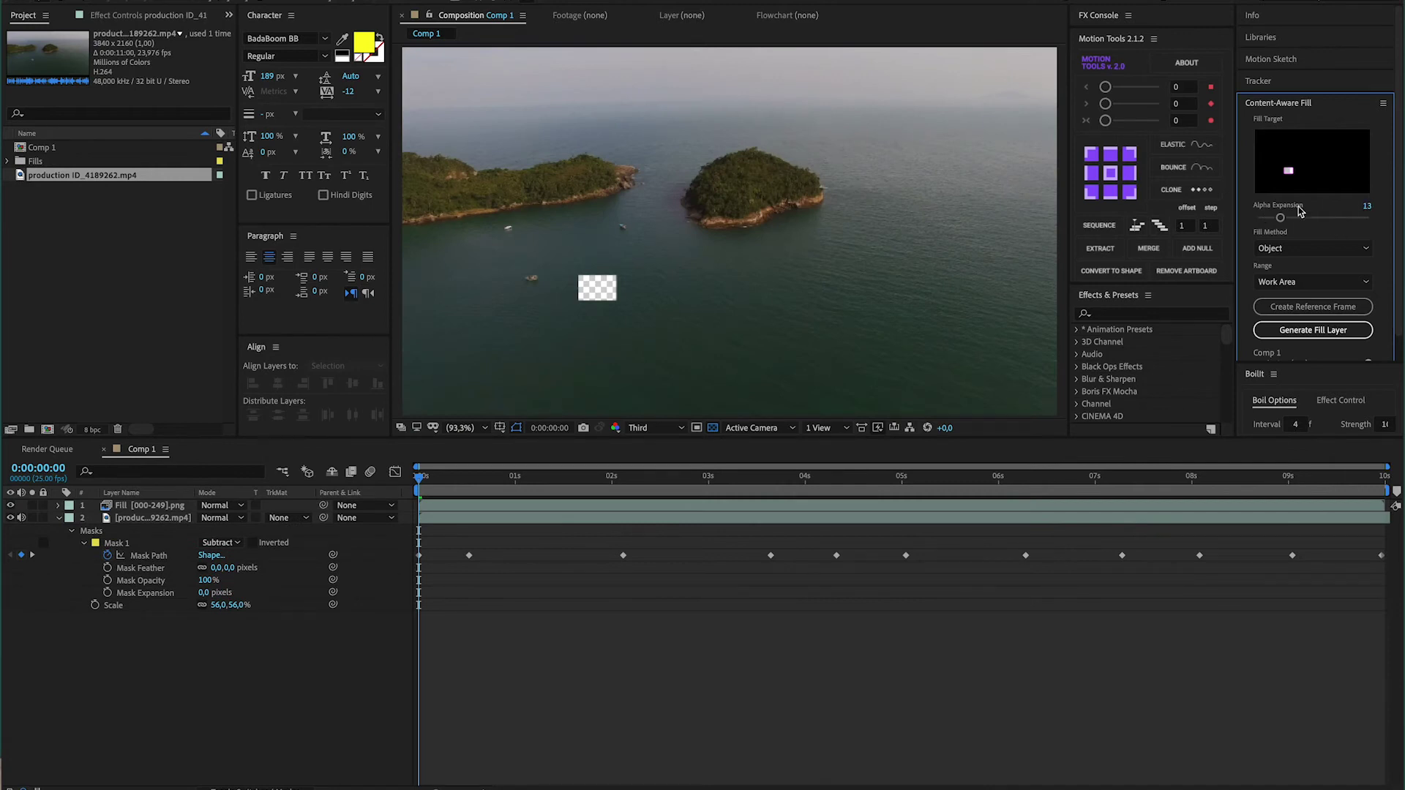
{"action": "scroll", "coordinate": [1325, 359], "scroll_direction": "down", "scroll_amount": 1}
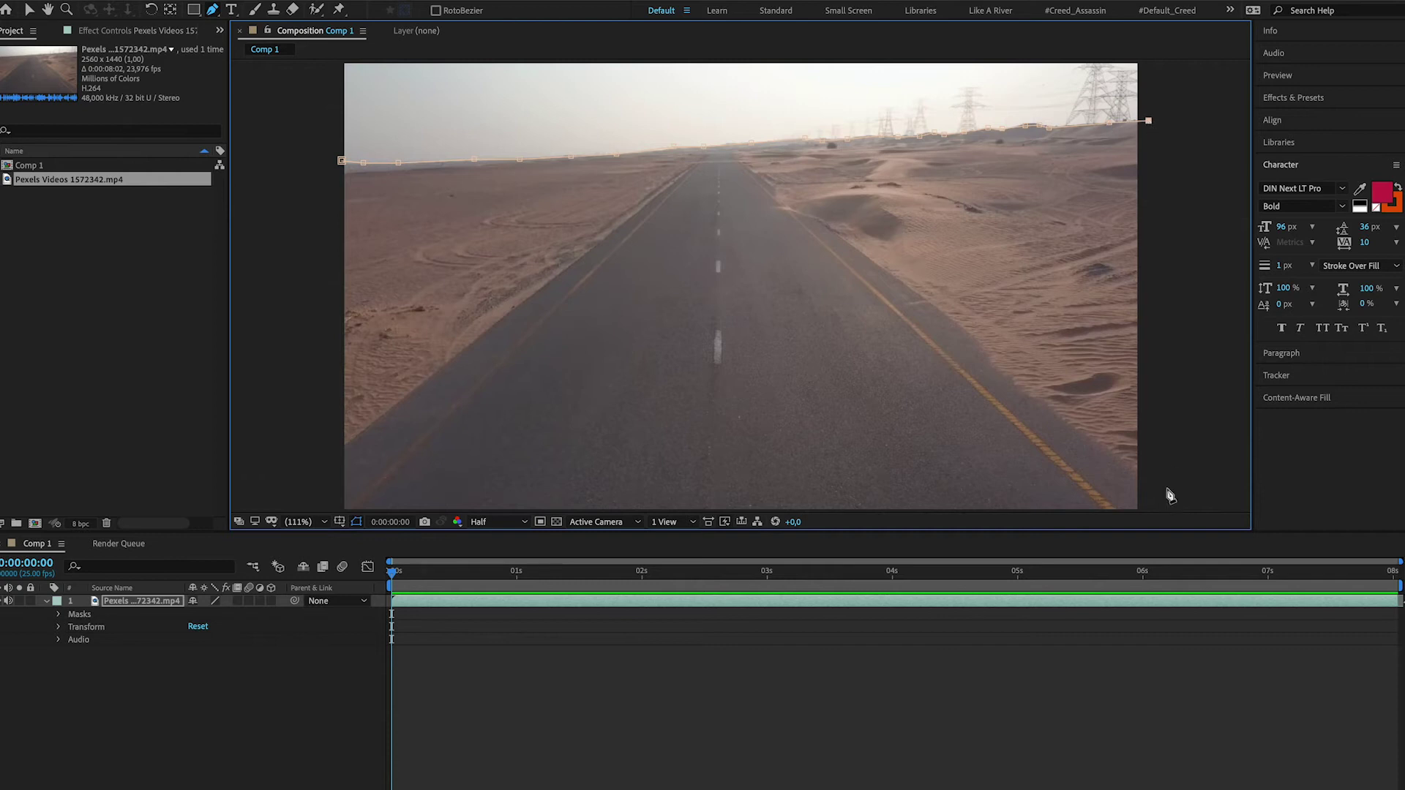
Close the horizon mask at its first vertex and deselect the layer
{"action": "left_click_drag", "start_coordinate": [1160, 510], "coordinate": [1165, 415]}
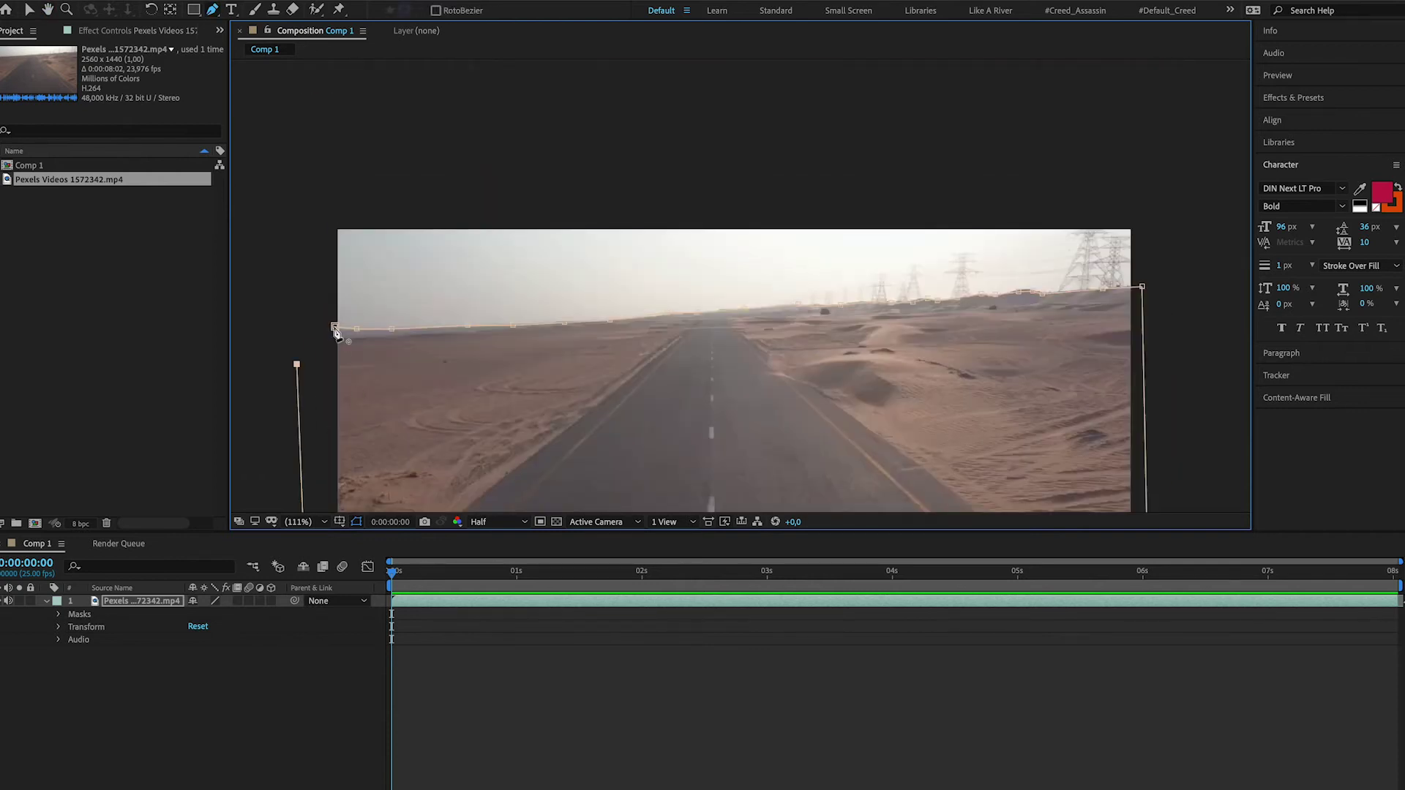
{"action": "left_click", "coordinate": [335, 327]}
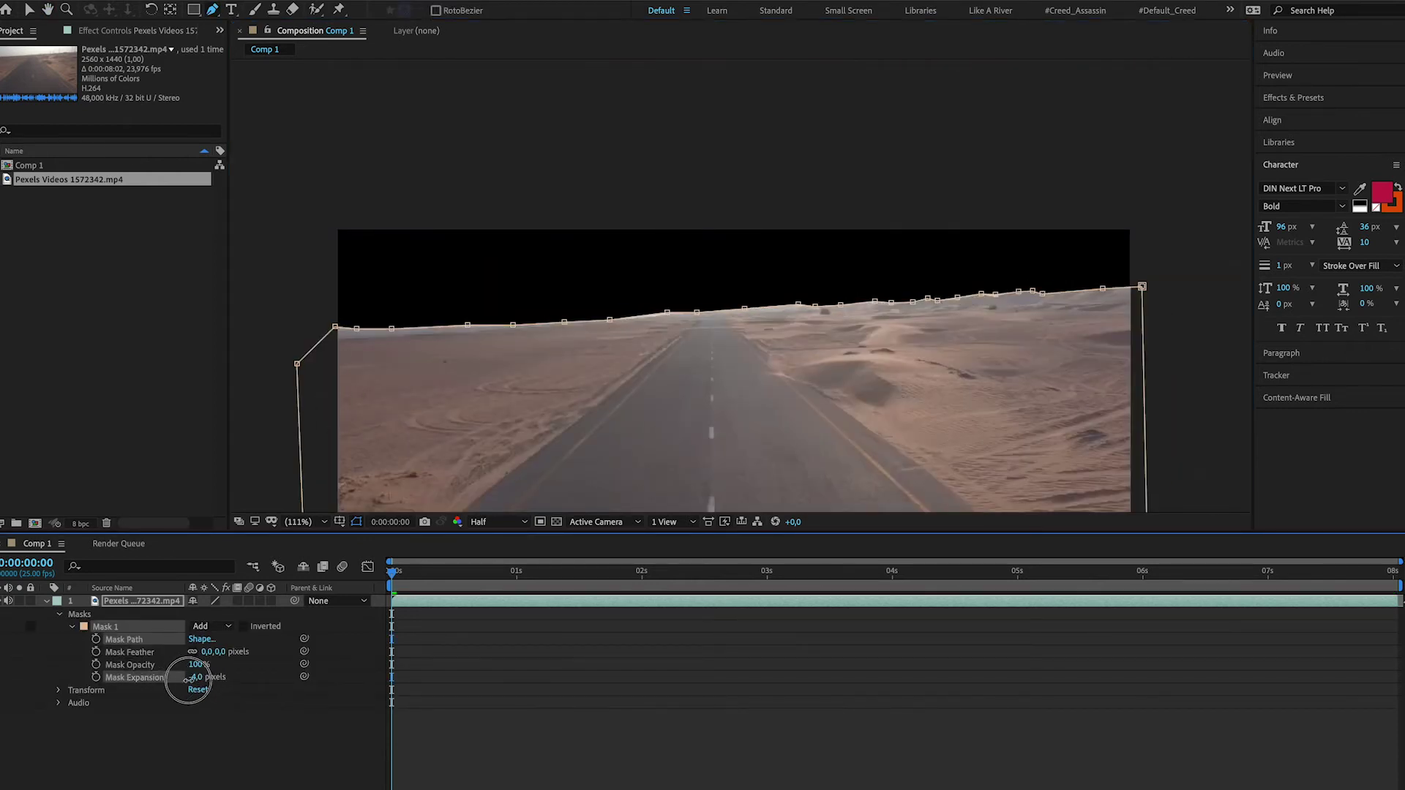
{"action": "key", "text": "F2"}
Collapse the mask properties, reframe the view and timeline, and return to the clip start
{"action": "key", "text": "comma"}
{"action": "key", "text": "comma"}
{"action": "key", "text": "comma"}
{"action": "key", "text": "comma"}
{"action": "key", "text": "comma"}
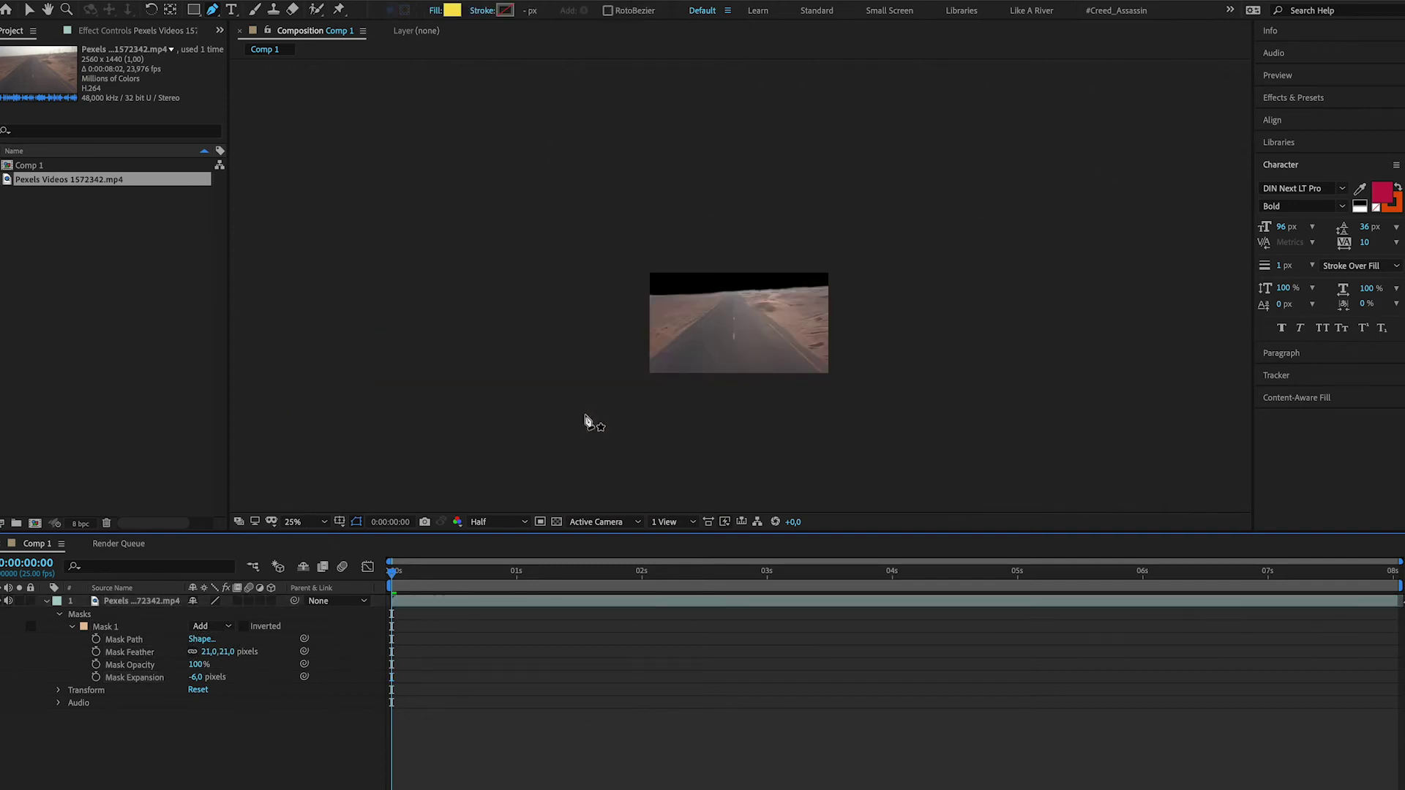
{"action": "key", "text": "semicolon"}
{"action": "key", "text": "ctrl+a"}
{"action": "key", "text": "m"}
{"action": "key", "text": "period"}
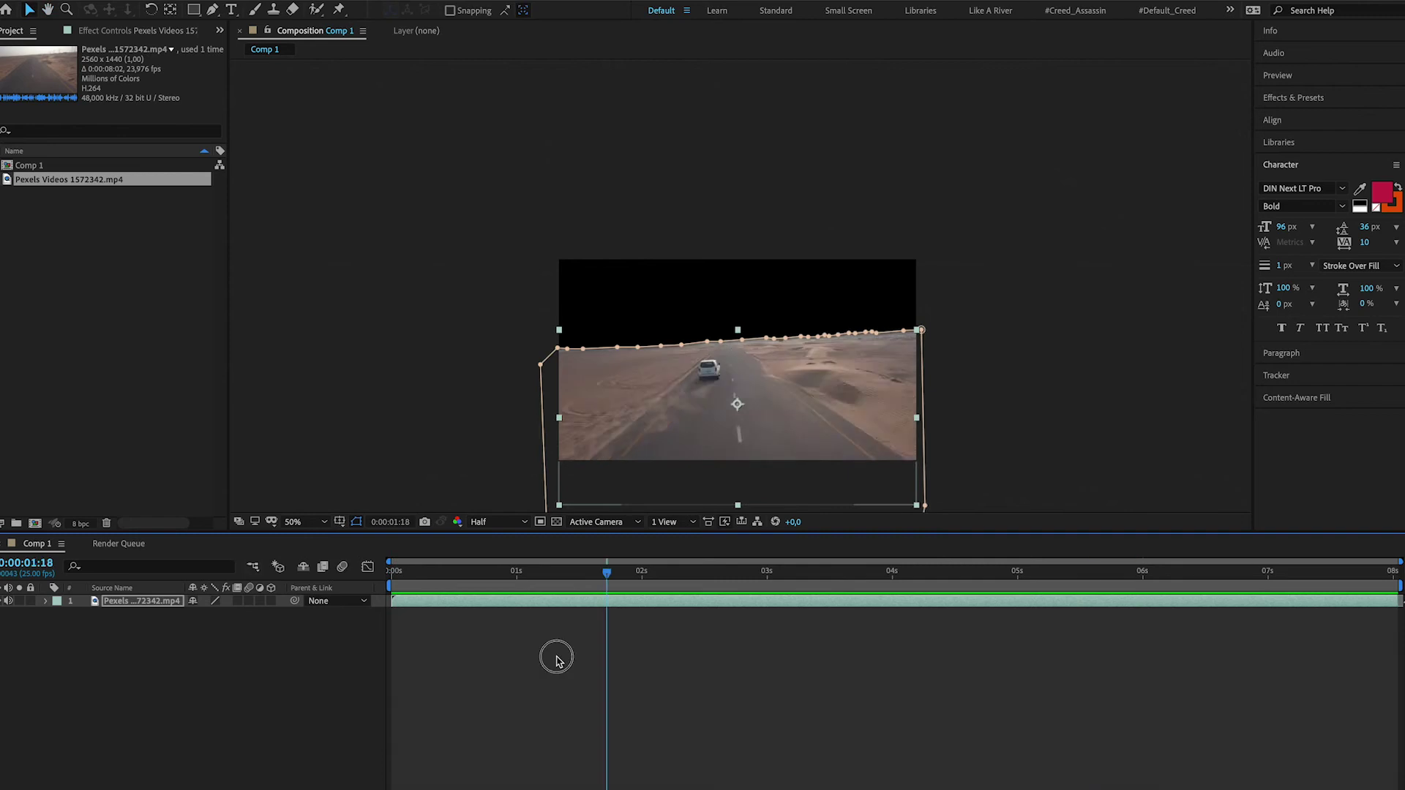
{"action": "key", "text": "Home"}
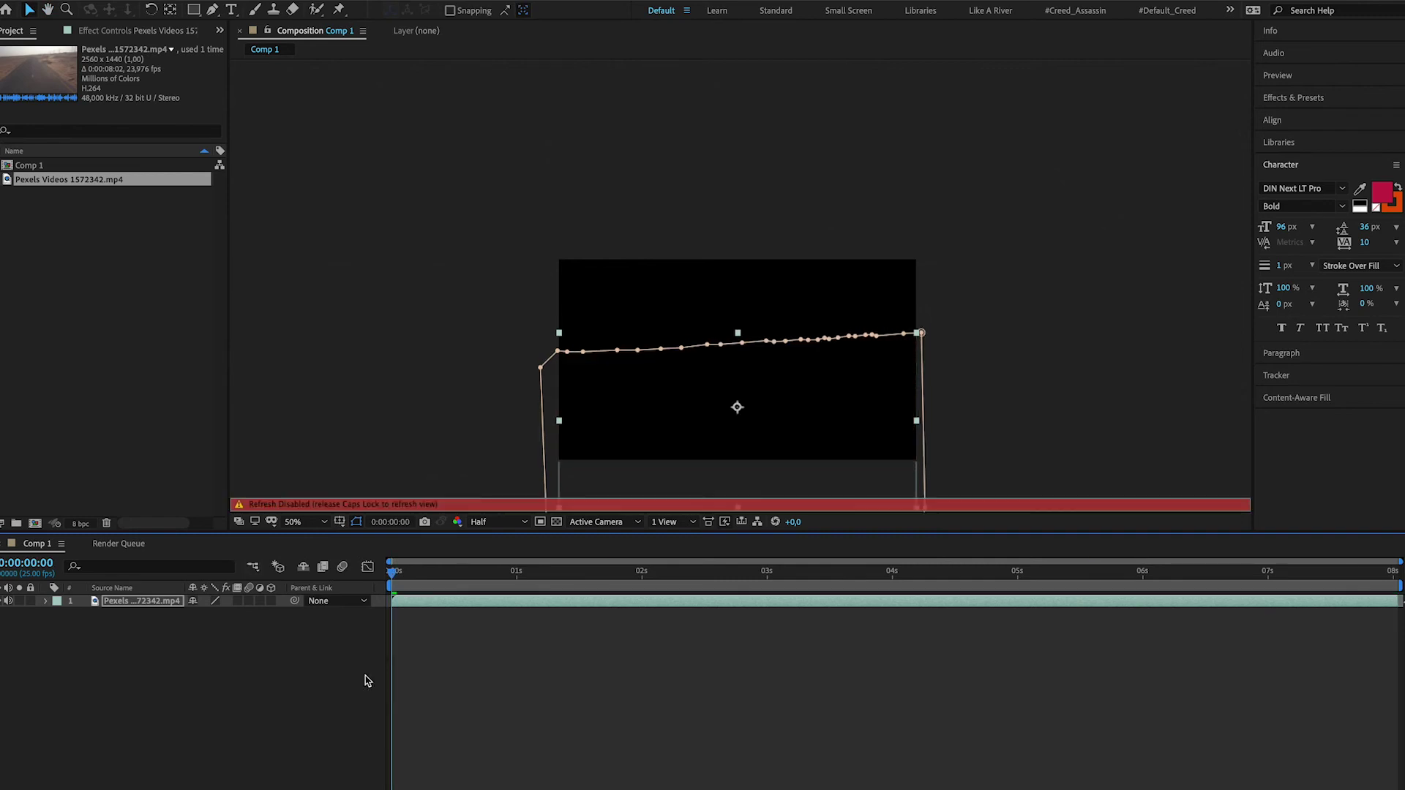
{"action": "left_click", "coordinate": [368, 680]}
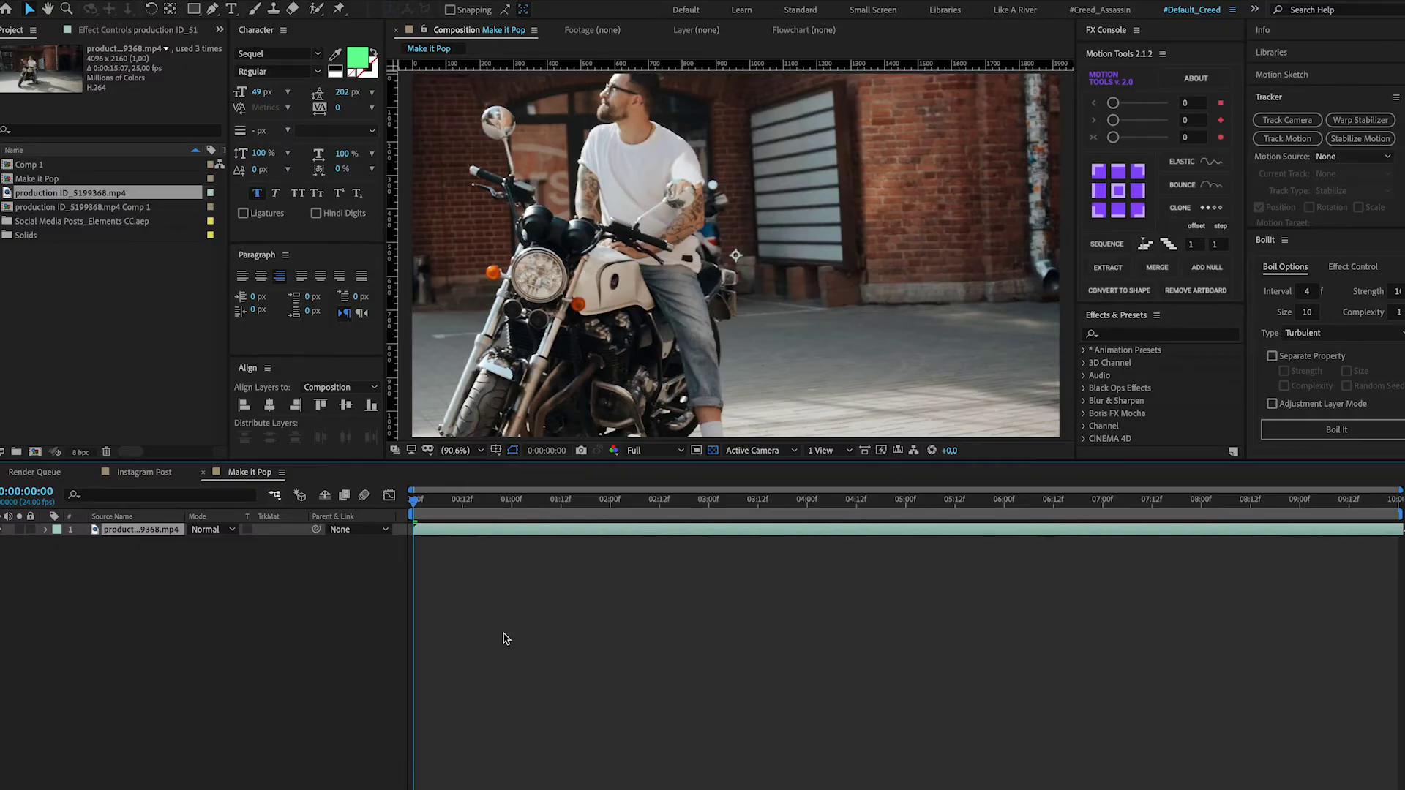
Shrink the motorcycle footage to 51% scale
{"action": "key", "text": "comma"}
{"action": "key", "text": "comma"}
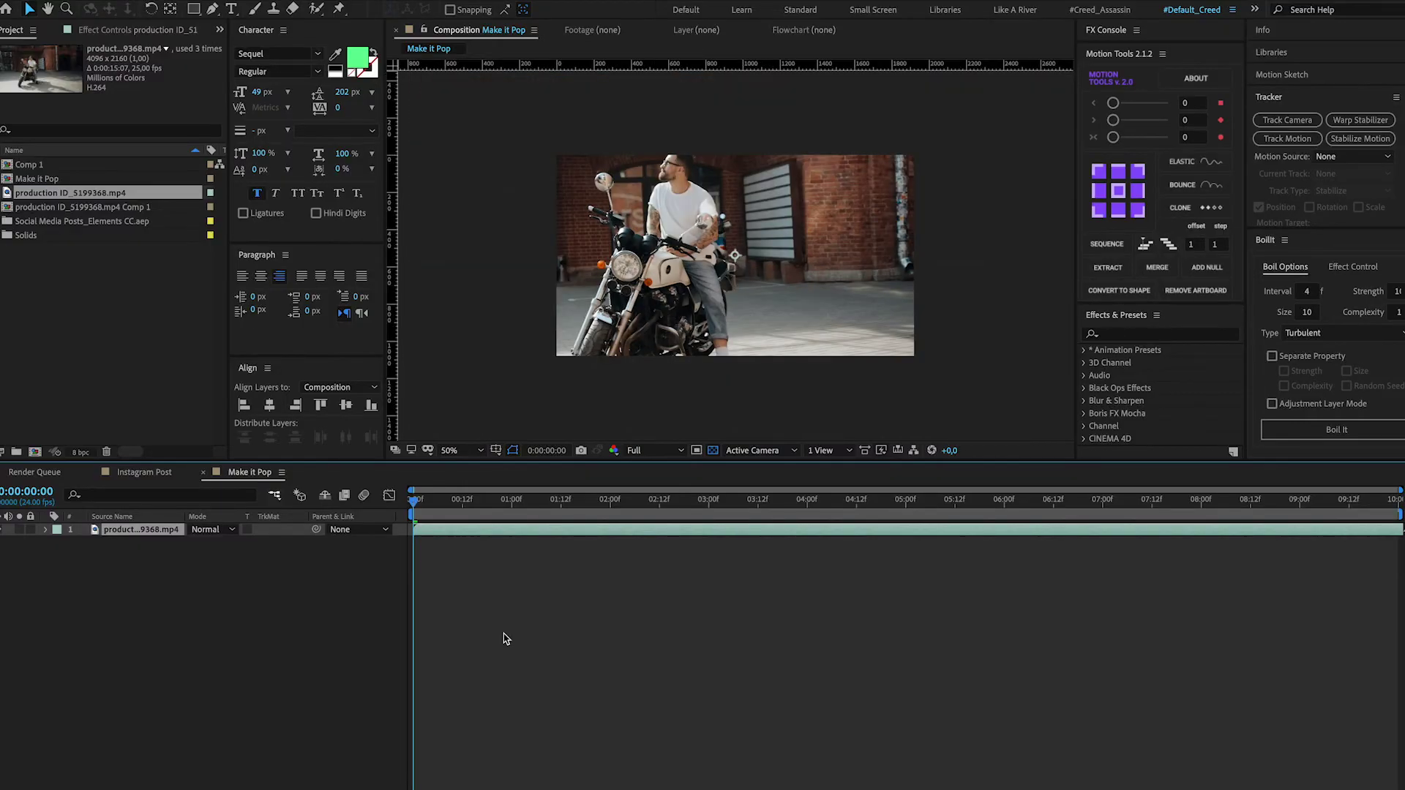
{"action": "left_click_drag", "start_coordinate": [208, 542], "coordinate": [174, 543]}
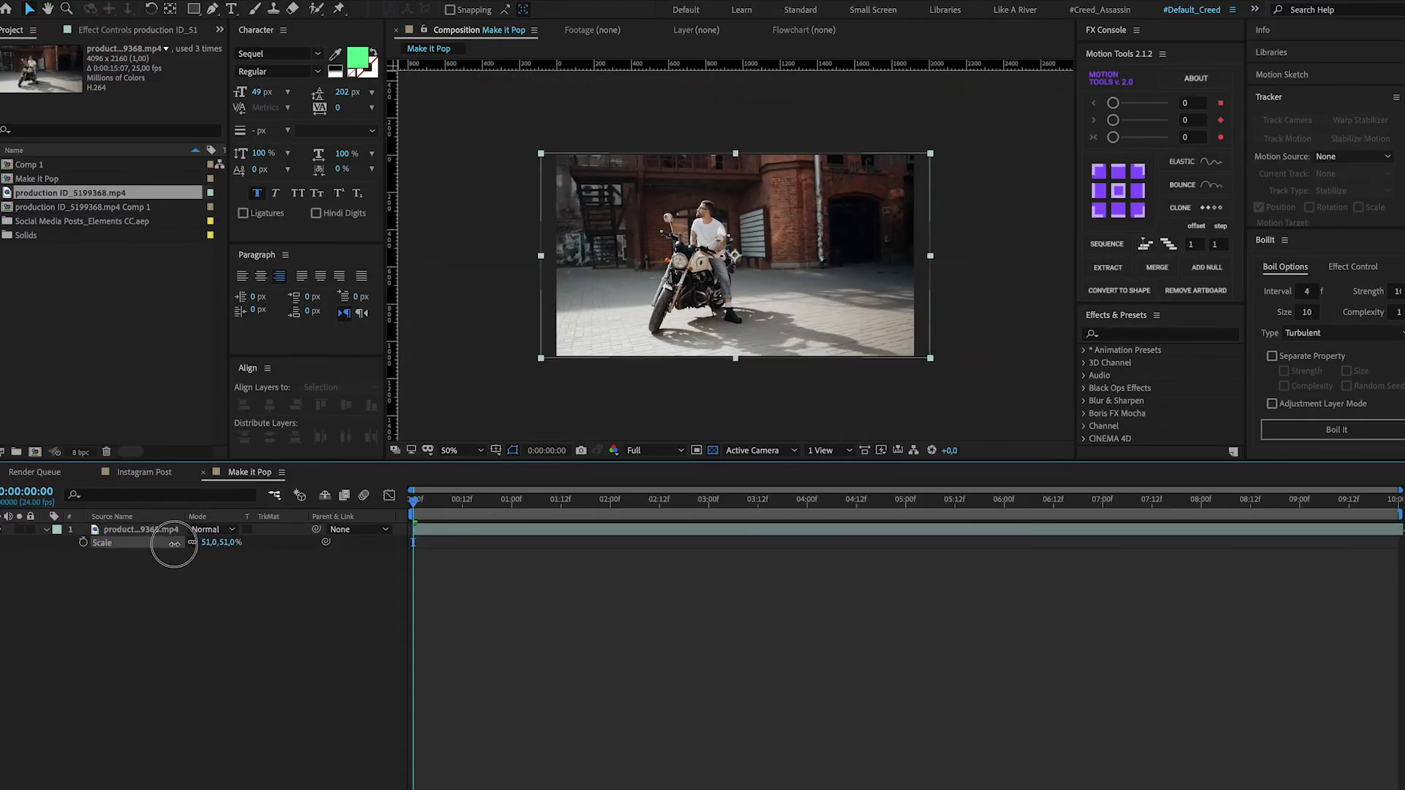
{"action": "left_click", "coordinate": [210, 636]}
{"action": "left_click", "coordinate": [439, 531]}
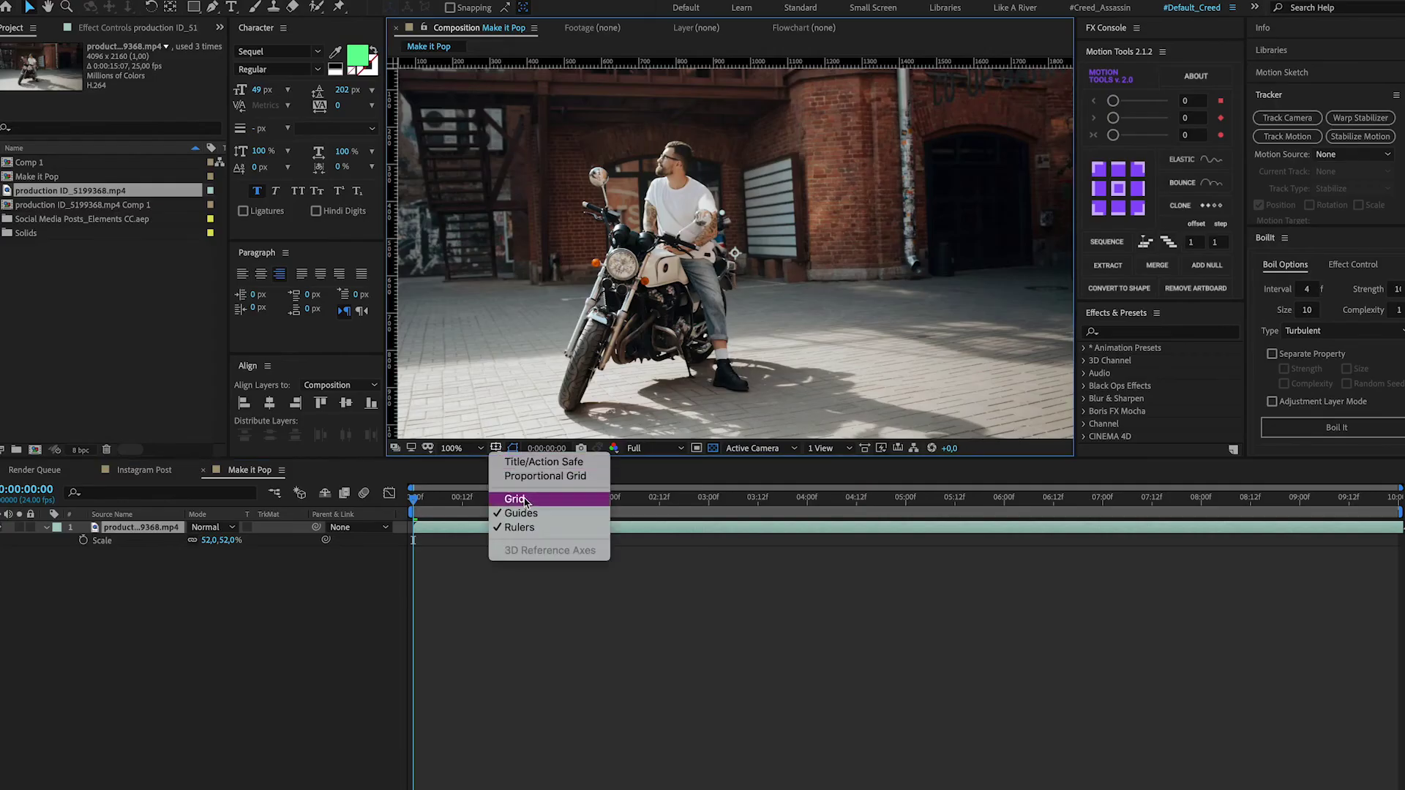
Create a new solid layer named Bars
{"action": "left_click", "coordinate": [521, 497]}
{"action": "right_click", "coordinate": [120, 644]}
{"action": "left_click", "coordinate": [344, 692]}
{"action": "type", "text": "Bars"}
{"action": "left_click", "coordinate": [282, 347]}
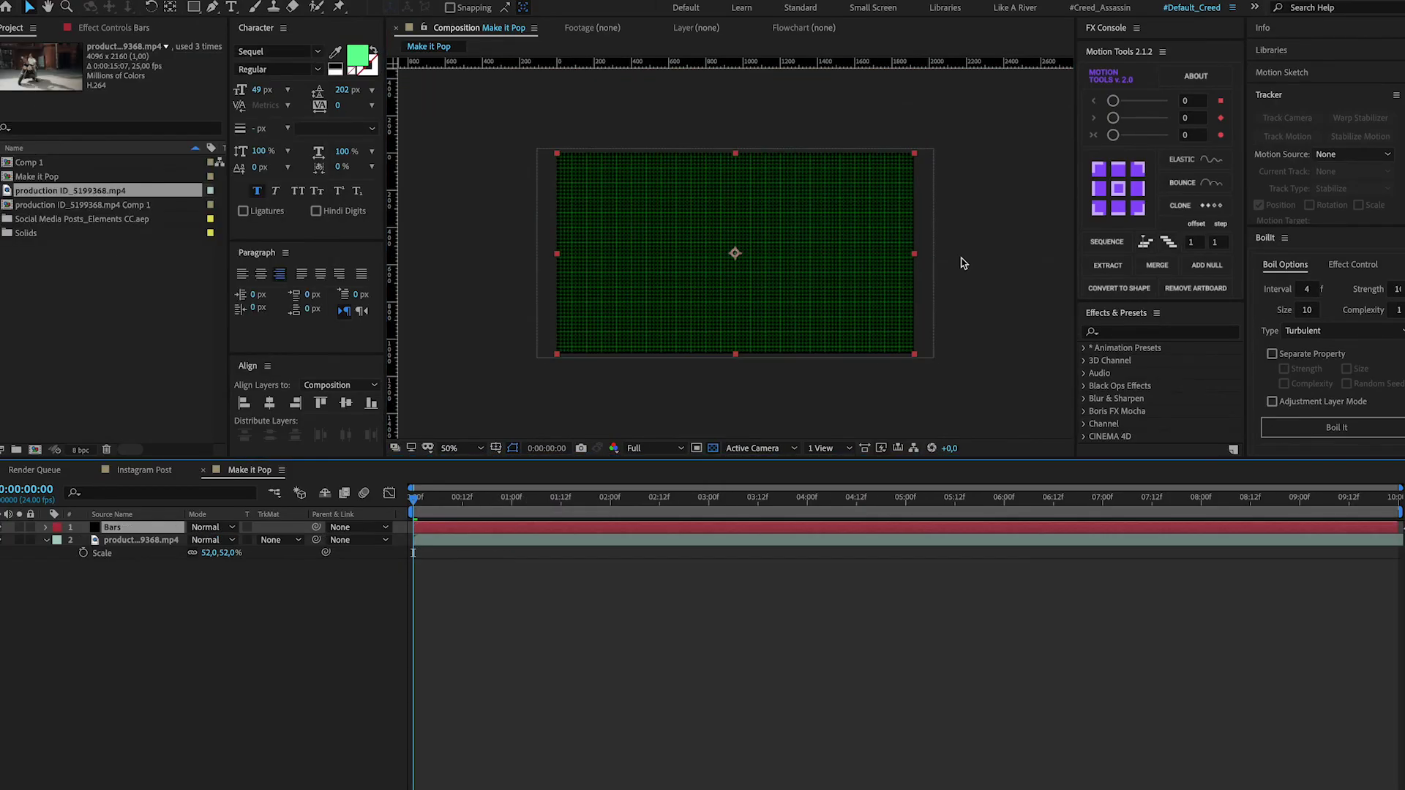
Cut a Subtract rectangle mask across the middle of Bars to form letterbox bars
{"action": "left_click_drag", "start_coordinate": [551, 204], "coordinate": [1007, 308]}
{"action": "left_click", "coordinate": [208, 553]}
{"action": "left_click", "coordinate": [212, 585]}
{"action": "left_click", "coordinate": [495, 447]}
{"action": "left_click", "coordinate": [512, 486]}
Move the footage copy above the Bars layer
{"action": "left_click", "coordinate": [136, 578]}
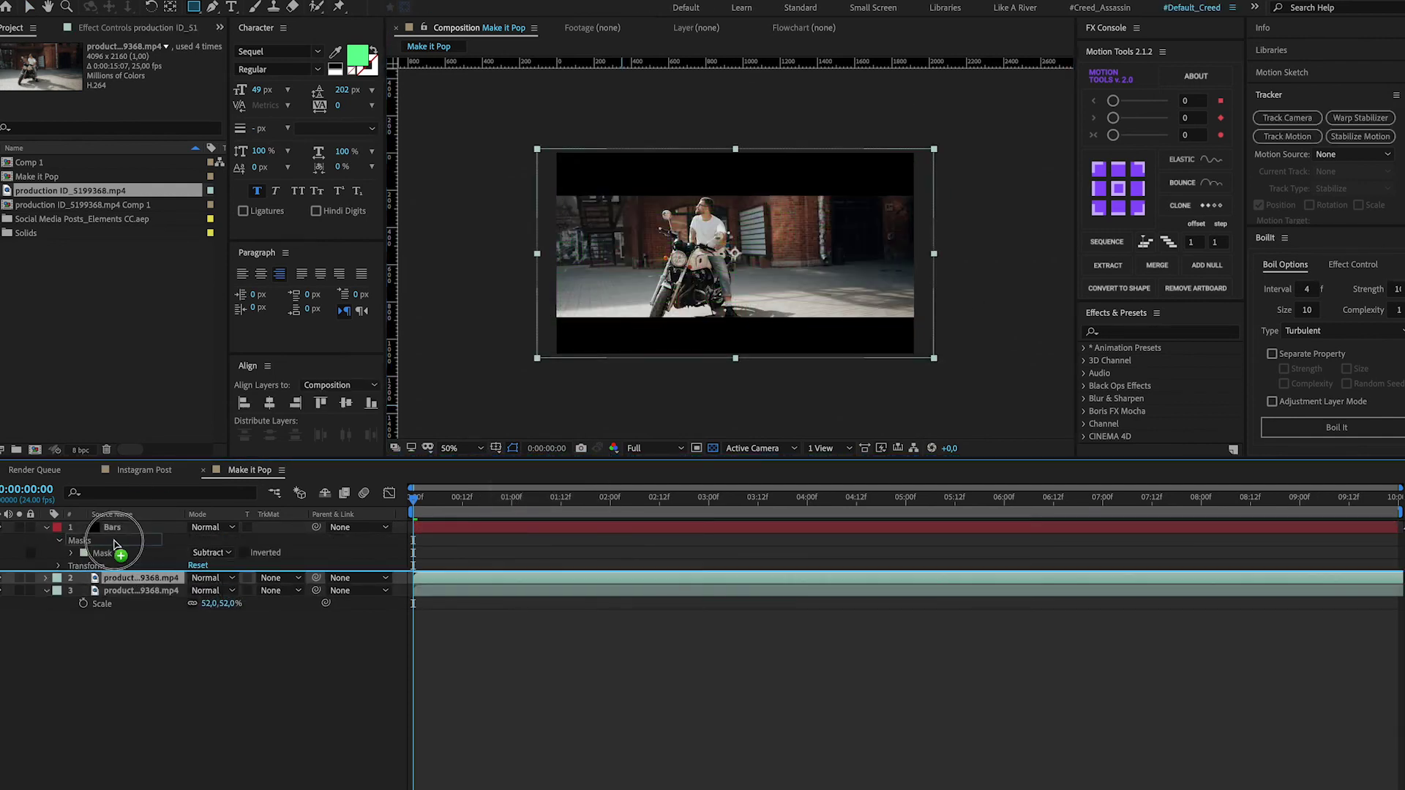
{"action": "left_click_drag", "start_coordinate": [113, 545], "coordinate": [114, 522]}
{"action": "scroll", "coordinate": [724, 219], "scroll_direction": "up", "scroll_amount": 4}
Trace a closed RotoBezier mask around the rider's head, neck and jaw
{"action": "key", "text": "g"}
{"action": "left_click", "coordinate": [664, 183]}
{"action": "left_click", "coordinate": [668, 169]}
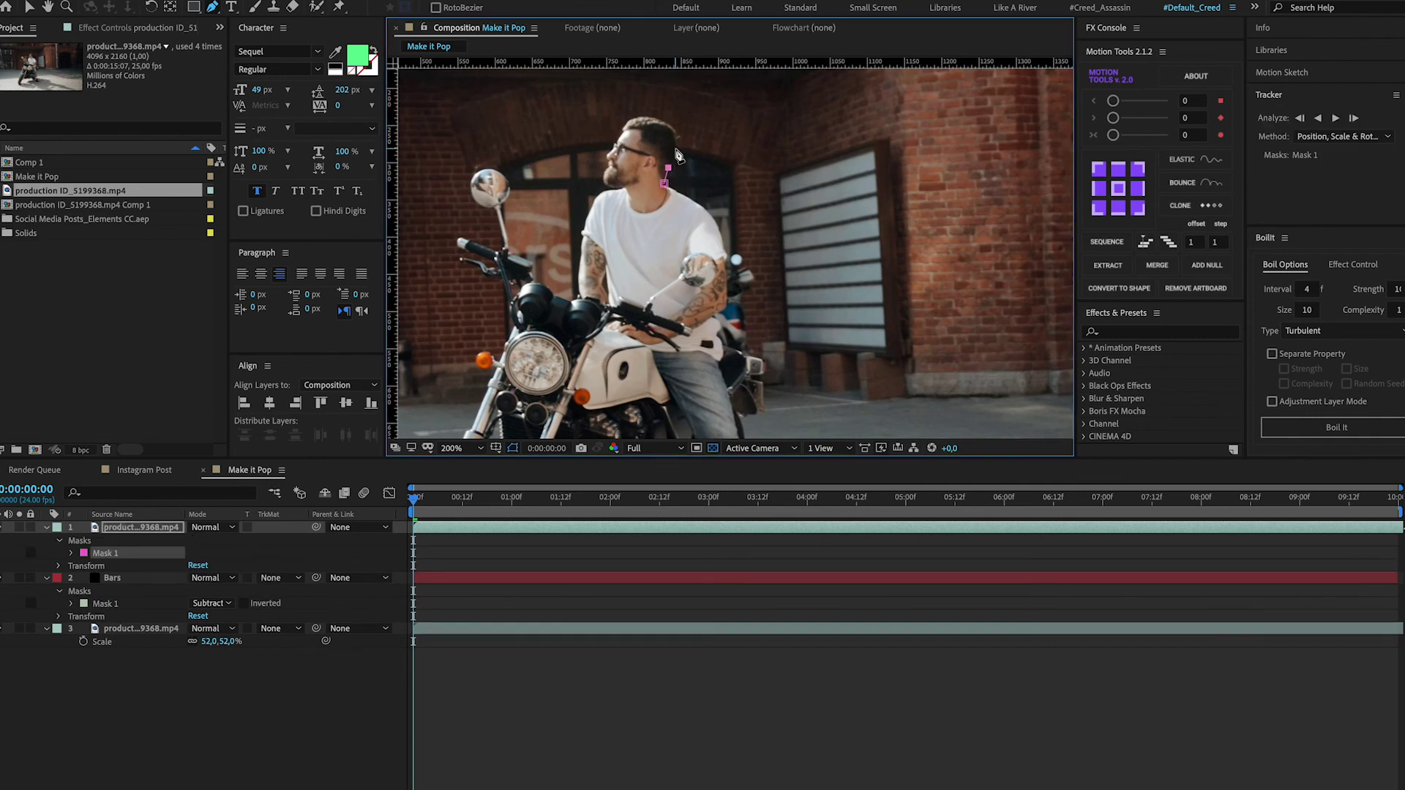
{"action": "scroll", "coordinate": [615, 153], "scroll_direction": "up", "scroll_amount": 2}
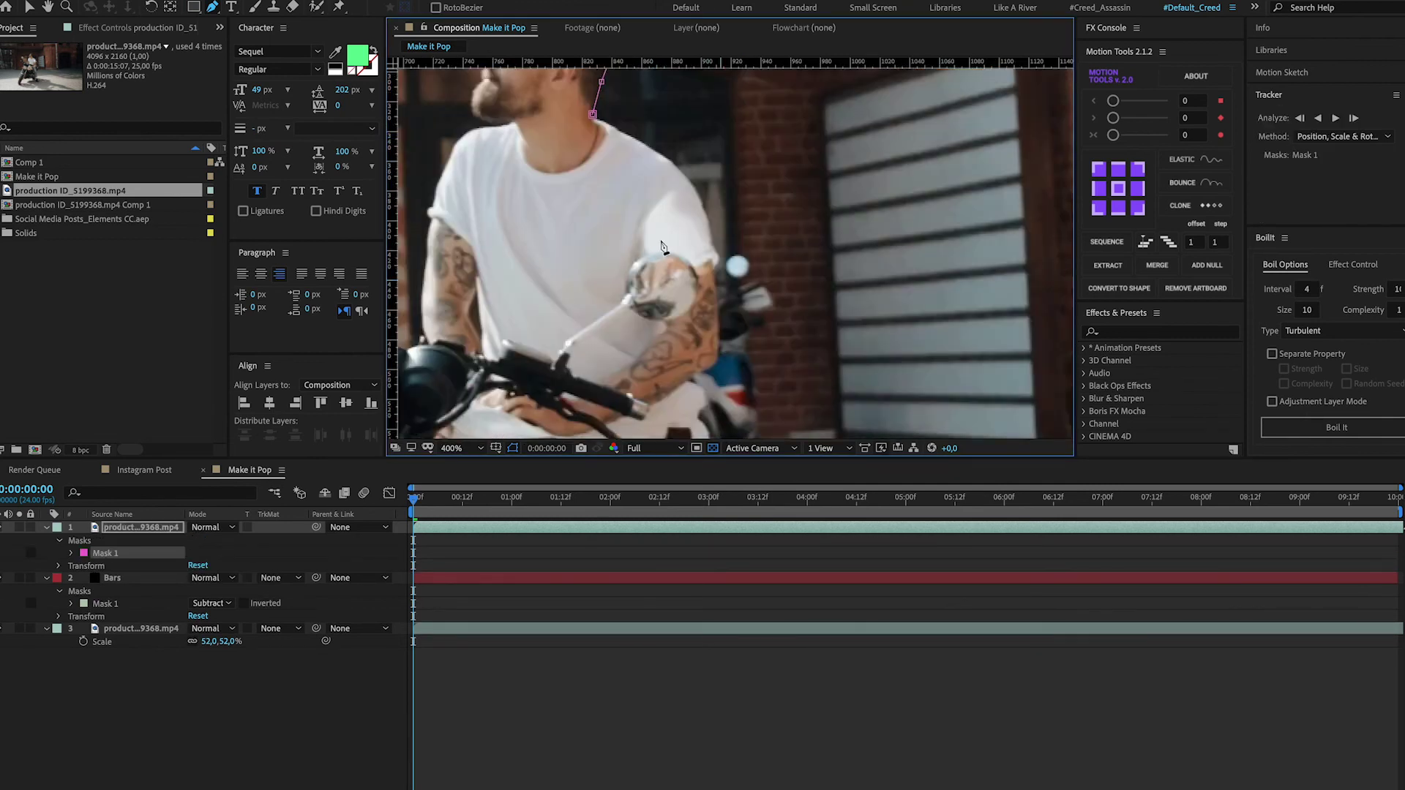
{"action": "left_click", "coordinate": [576, 251]}
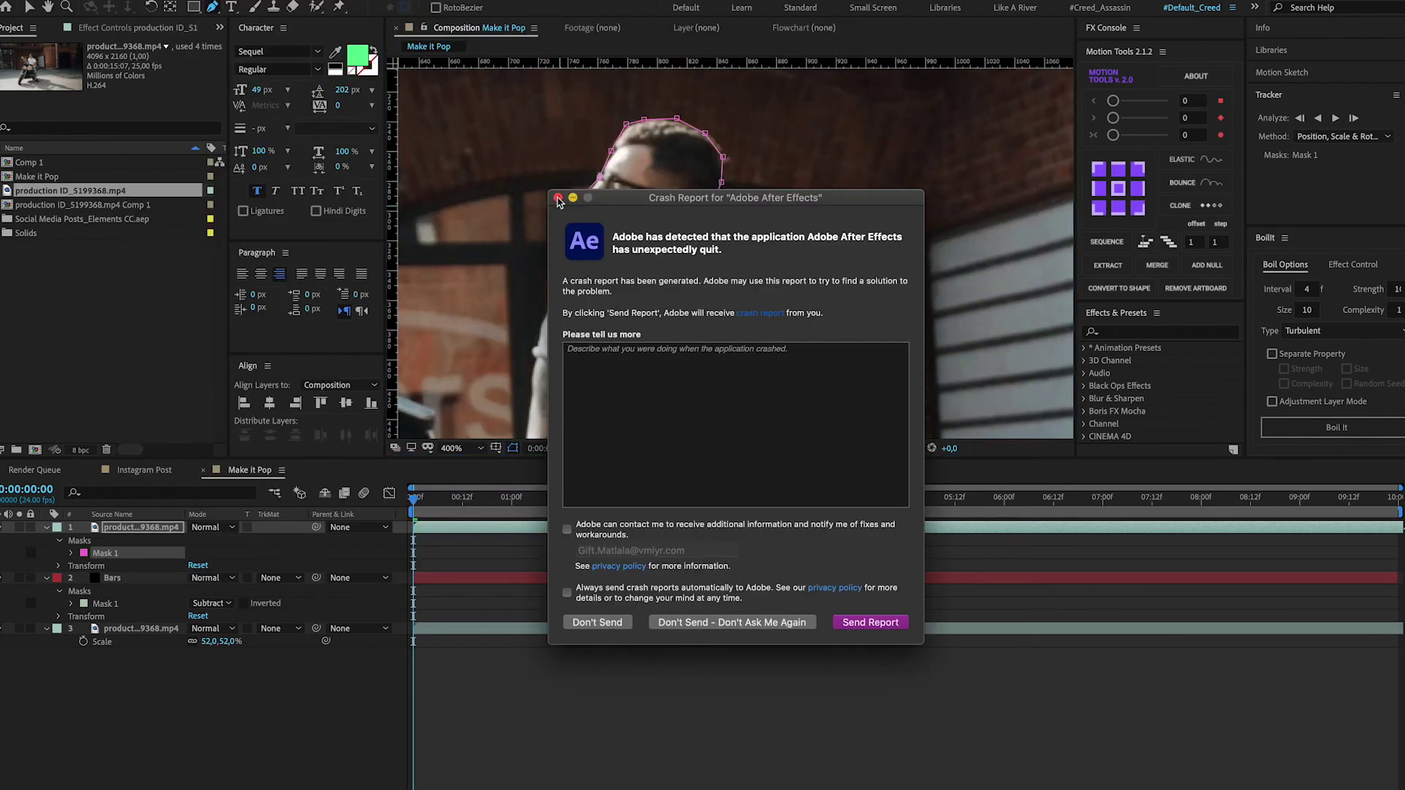
{"action": "left_click", "coordinate": [596, 261]}
{"action": "left_click", "coordinate": [613, 260]}
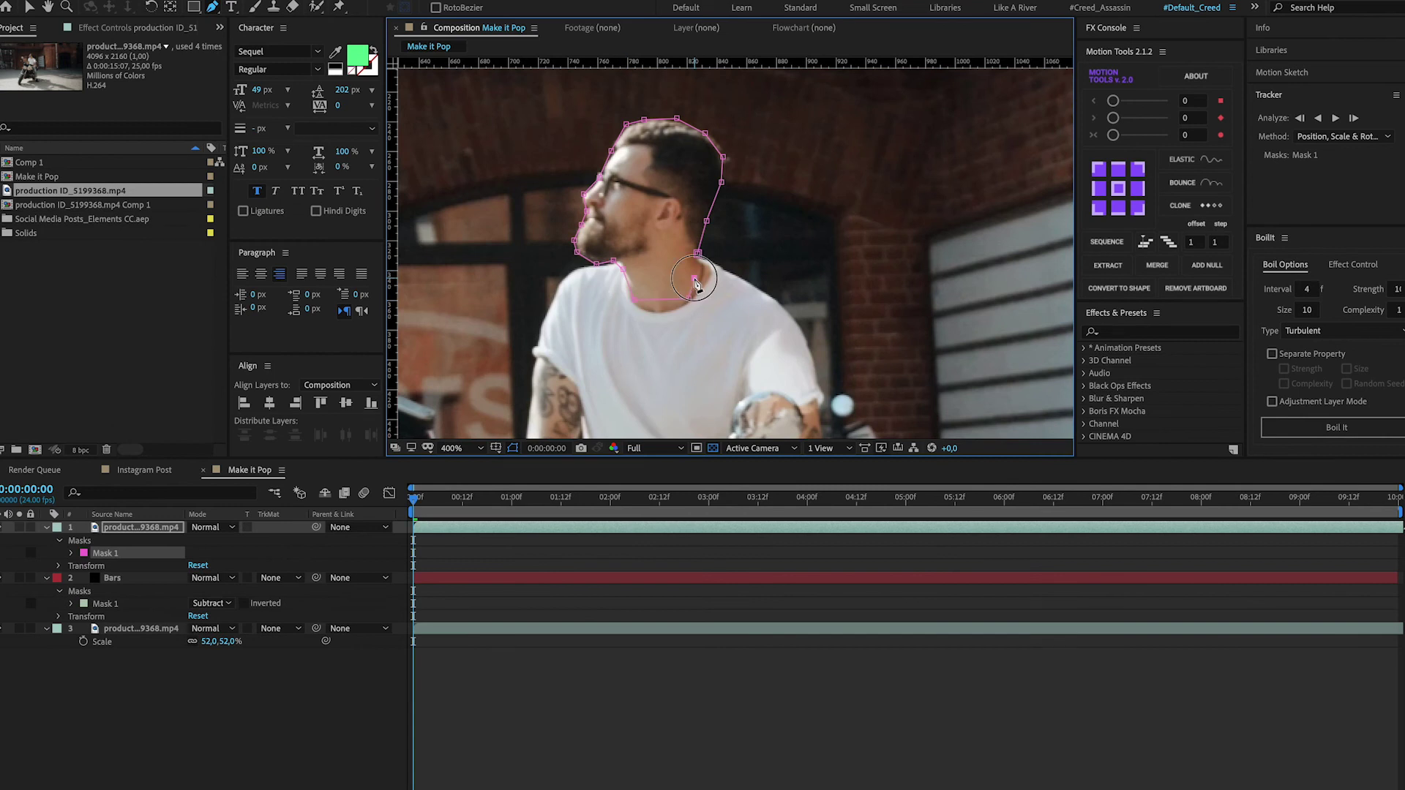
{"action": "left_click", "coordinate": [695, 281]}
{"action": "scroll", "coordinate": [726, 350], "scroll_direction": "down", "scroll_amount": 2}
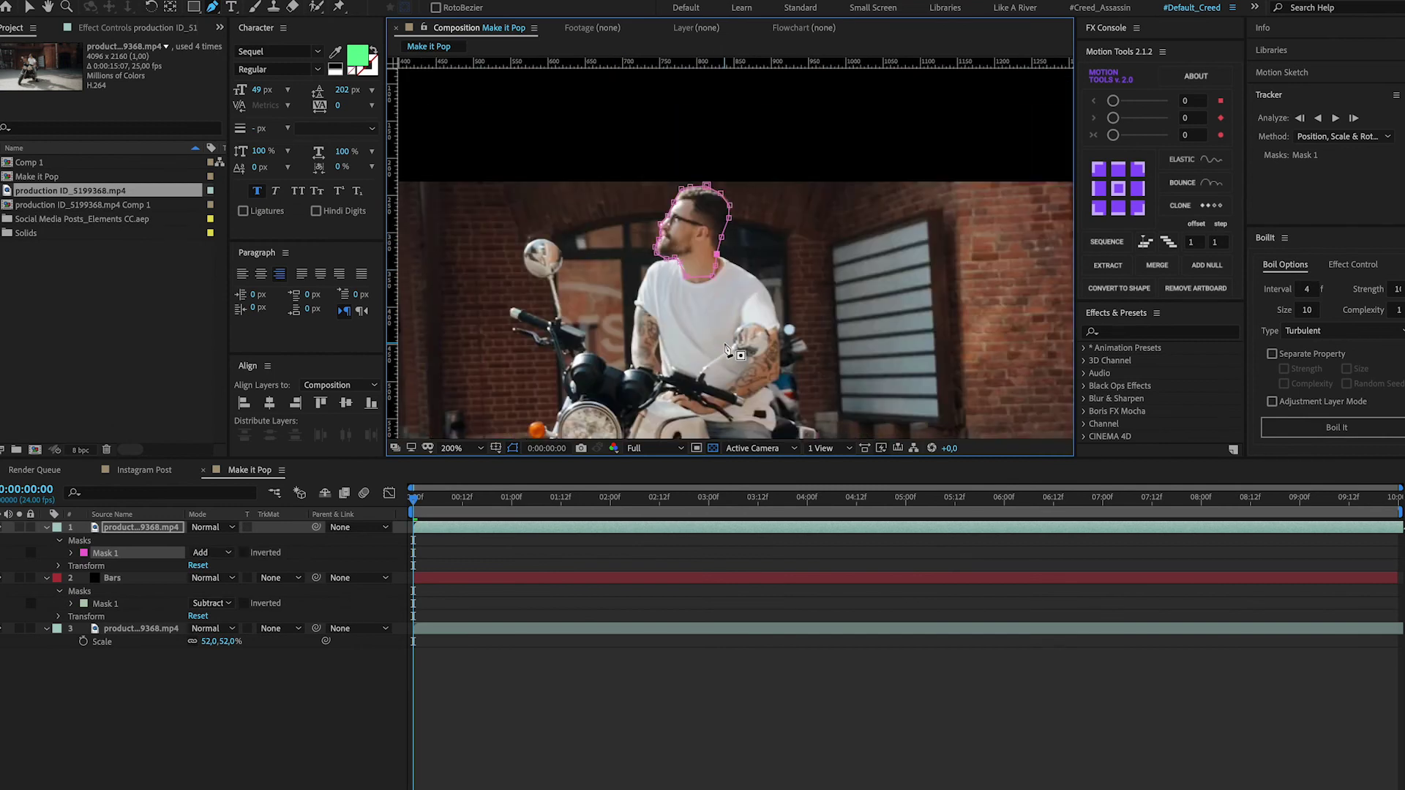
Step forward frame by frame, reshaping the mask vertices to follow the rider's head and hair
{"action": "key", "text": "semicolon"}
{"action": "key", "text": "Page_Down"}
{"action": "key", "text": "period"}
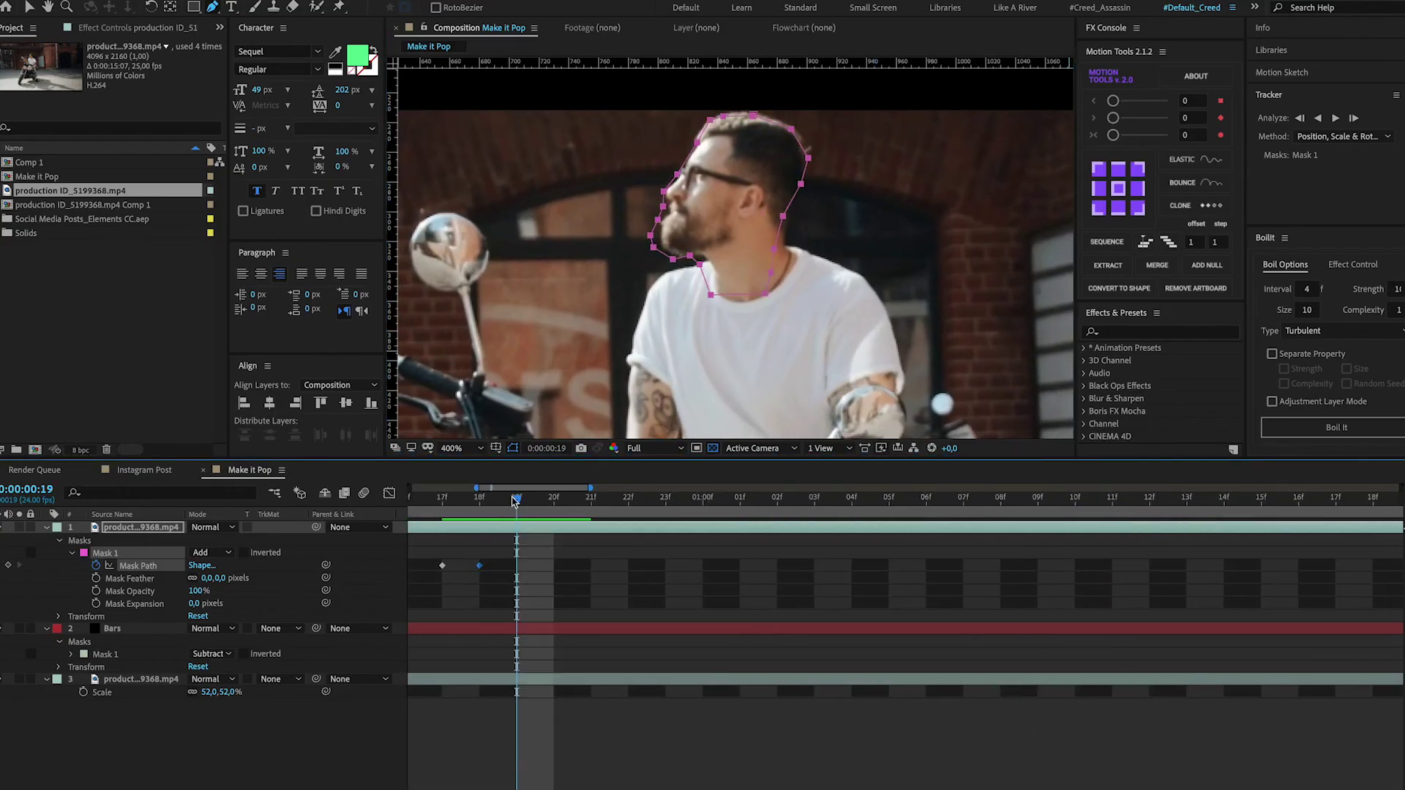
{"action": "scroll", "coordinate": [677, 204], "scroll_direction": "up", "scroll_amount": 3}
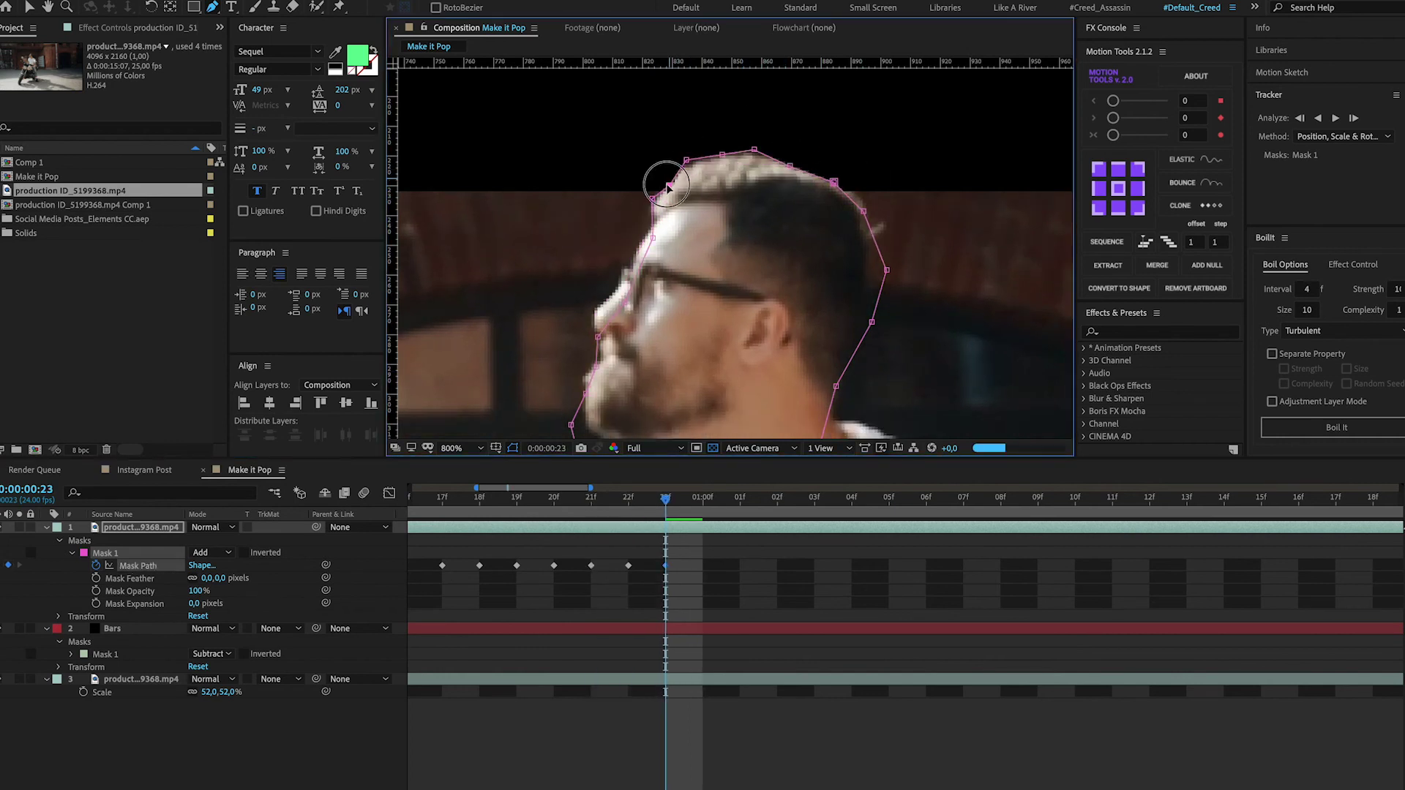
{"action": "key", "text": "Page_Down"}
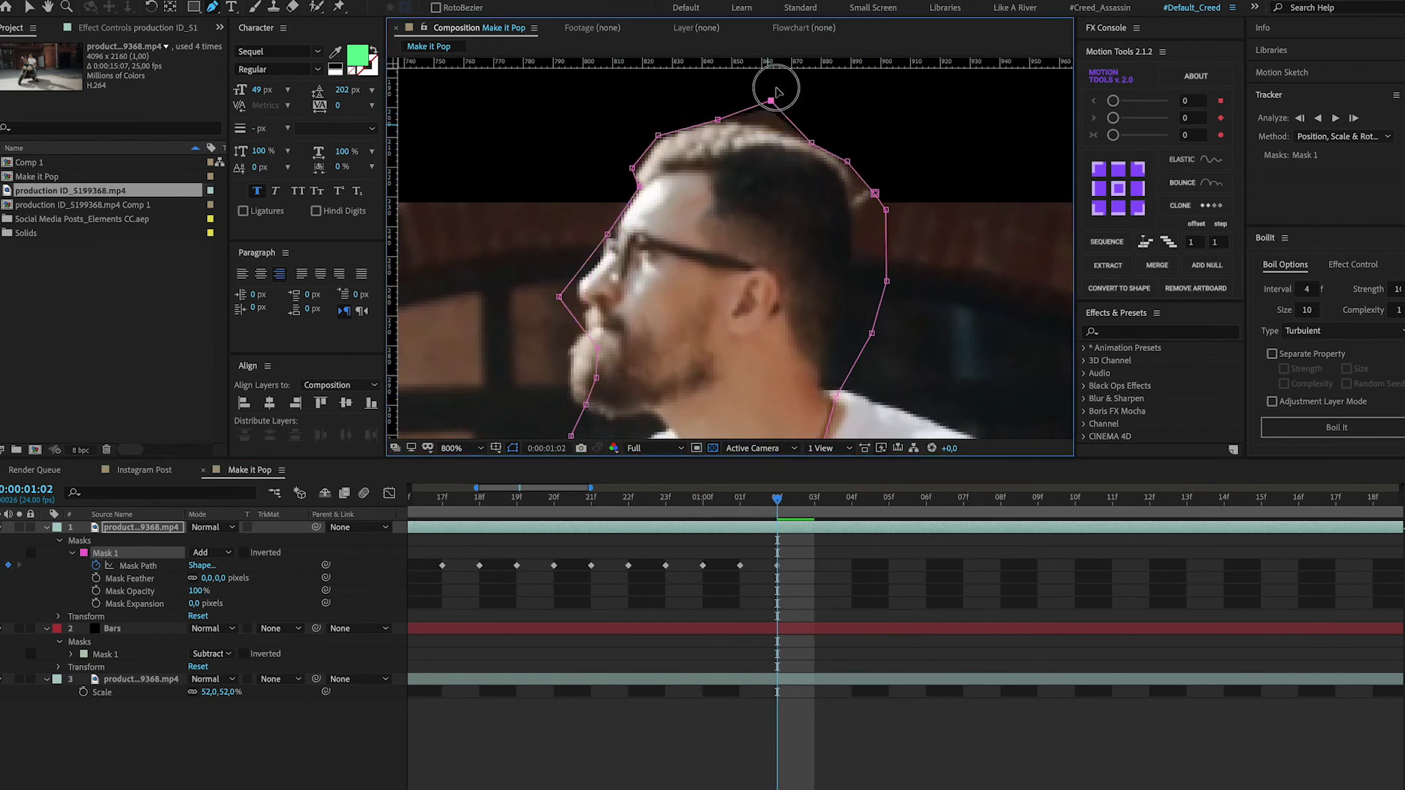
{"action": "key", "text": "Page_Down"}
{"action": "left_click_drag", "start_coordinate": [625, 194], "coordinate": [793, 68]}
{"action": "key", "text": "Page_Down"}
{"action": "left_click_drag", "start_coordinate": [674, 194], "coordinate": [706, 130]}
{"action": "key", "text": "Page_Down"}
{"action": "left_click_drag", "start_coordinate": [608, 161], "coordinate": [674, 133]}
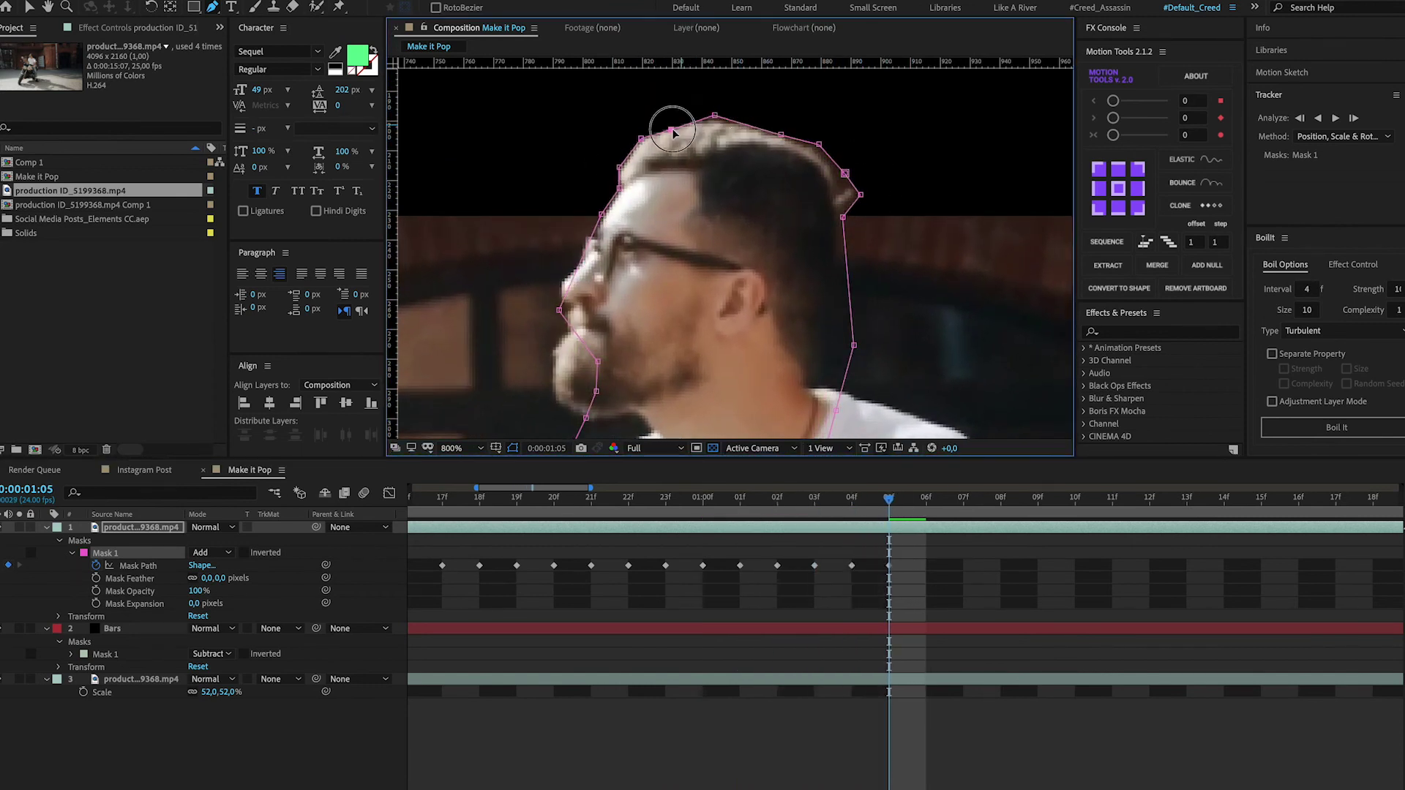